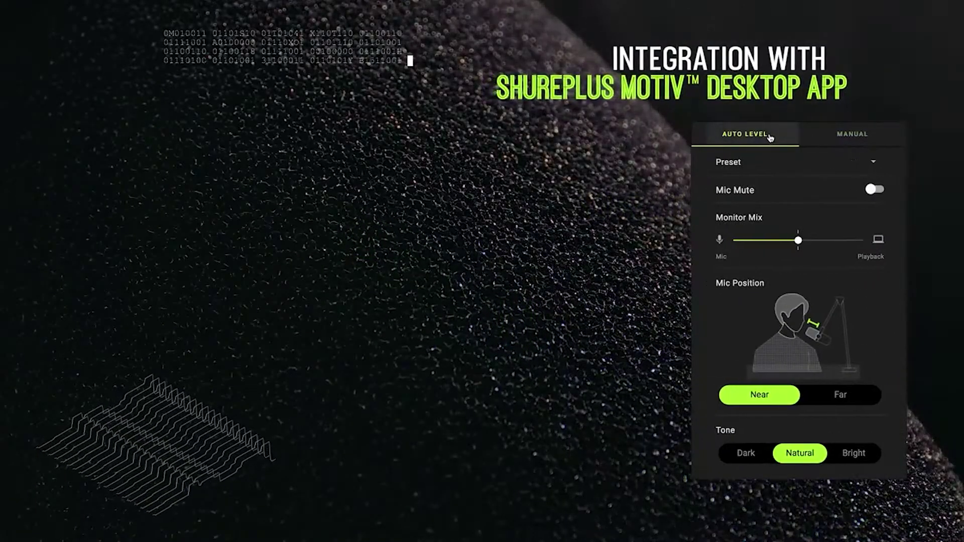
Open the ShurePlus MOTIV Desktop result from the Google search for 'shure motiv app'
click(836, 391)
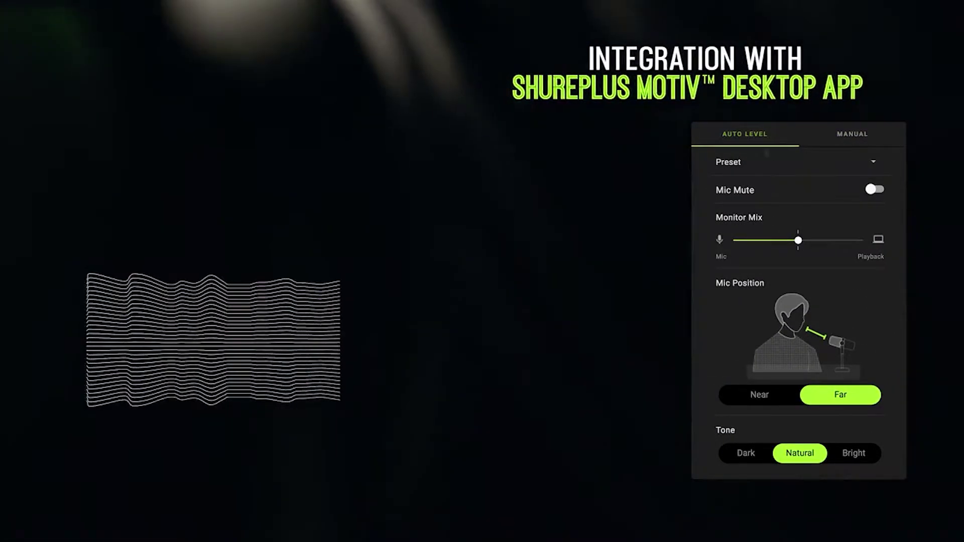
click(759, 394)
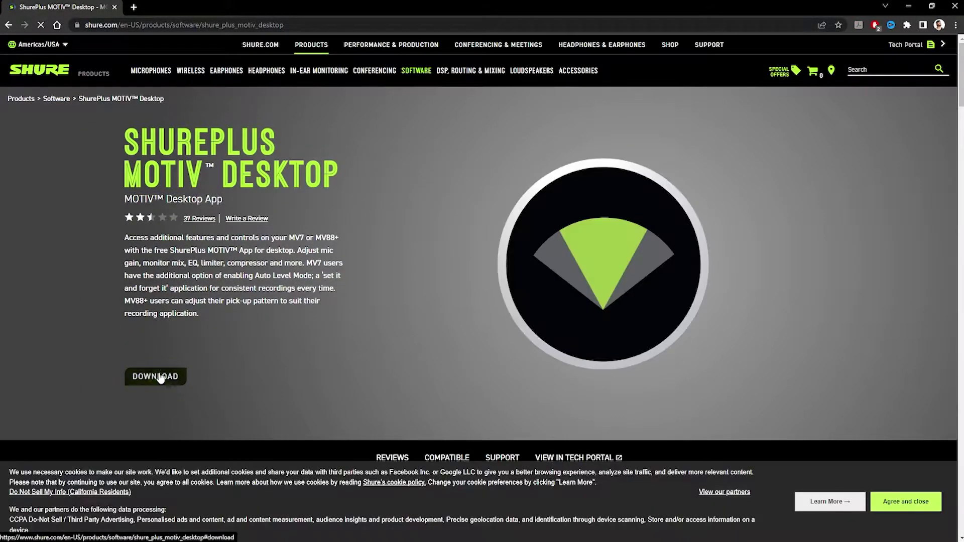
Go to the MOTIV Desktop download section and submit the download form with MV7 selected
click(163, 379)
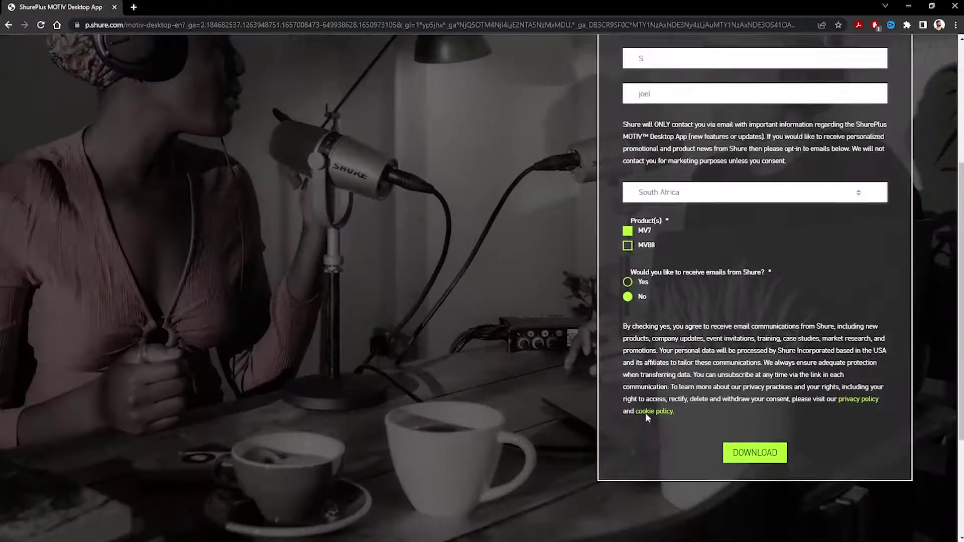
scroll(646, 412, down, 1)
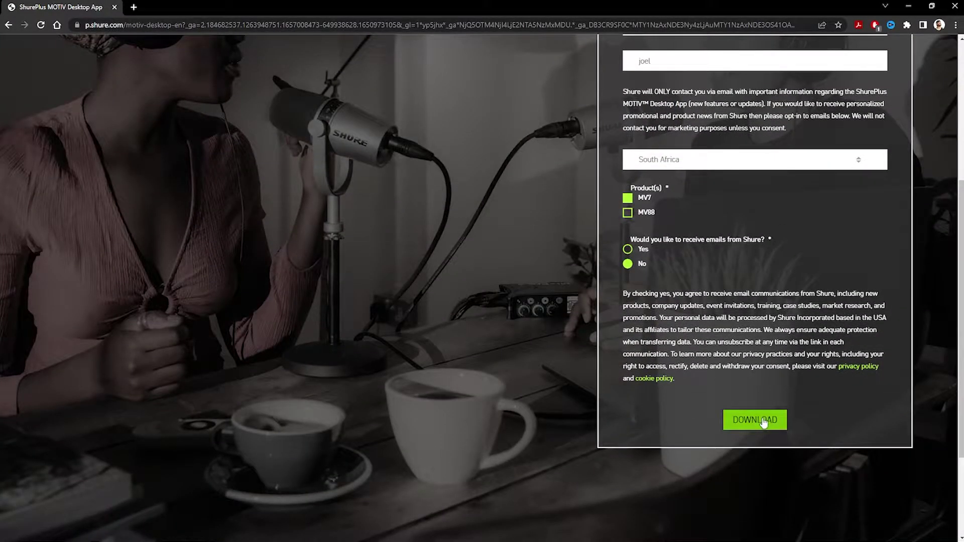
click(763, 423)
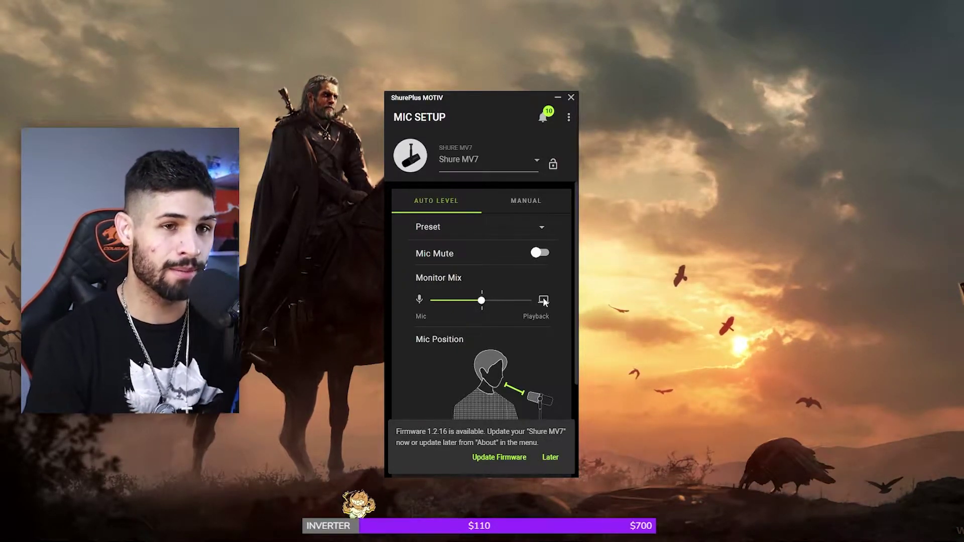
Try the Dark and Bright tones on the MV7, then settle on Natural tone
scroll(517, 322, down, 2)
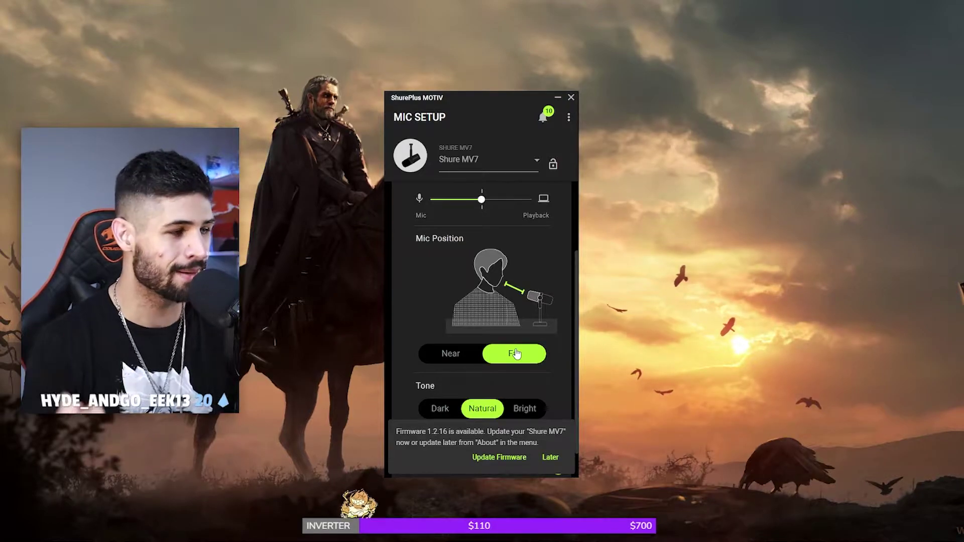
scroll(514, 353, down, 1)
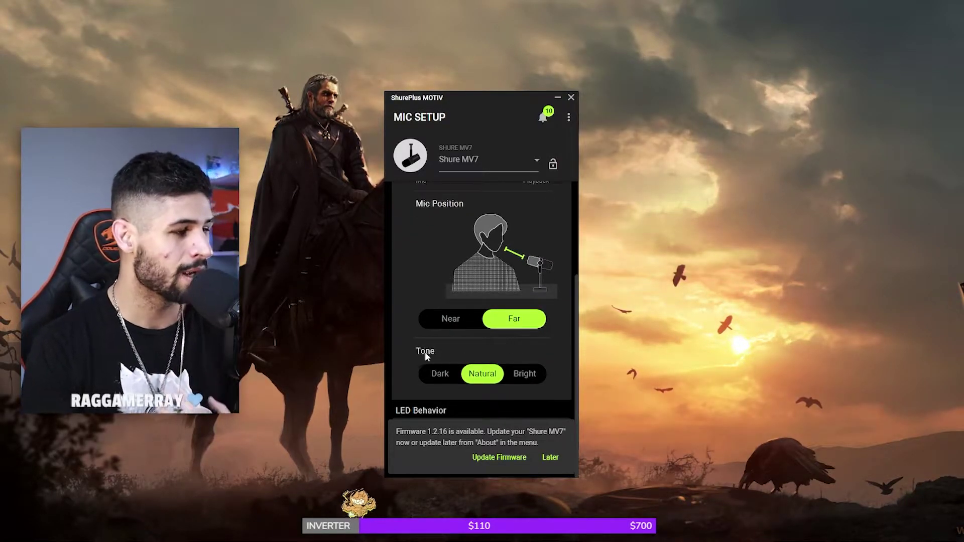
click(441, 376)
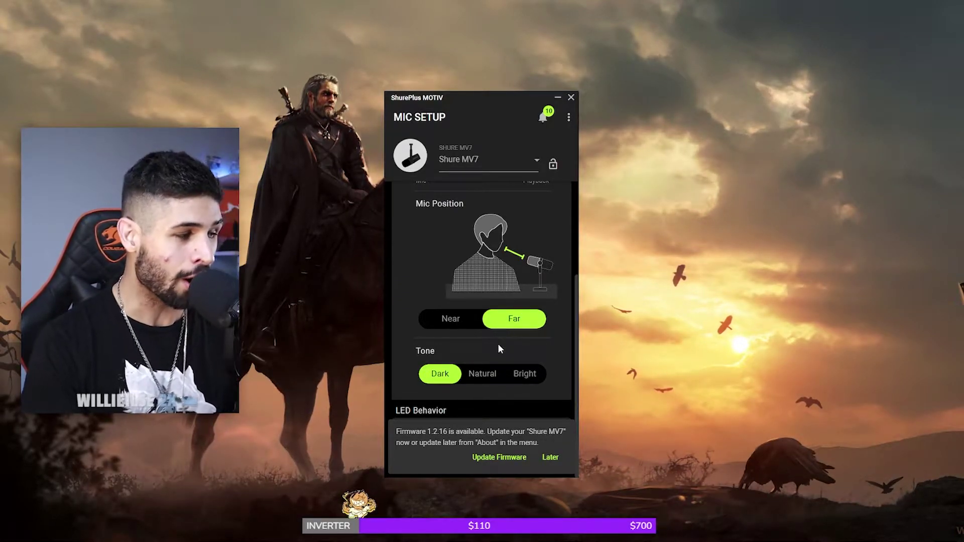
click(488, 377)
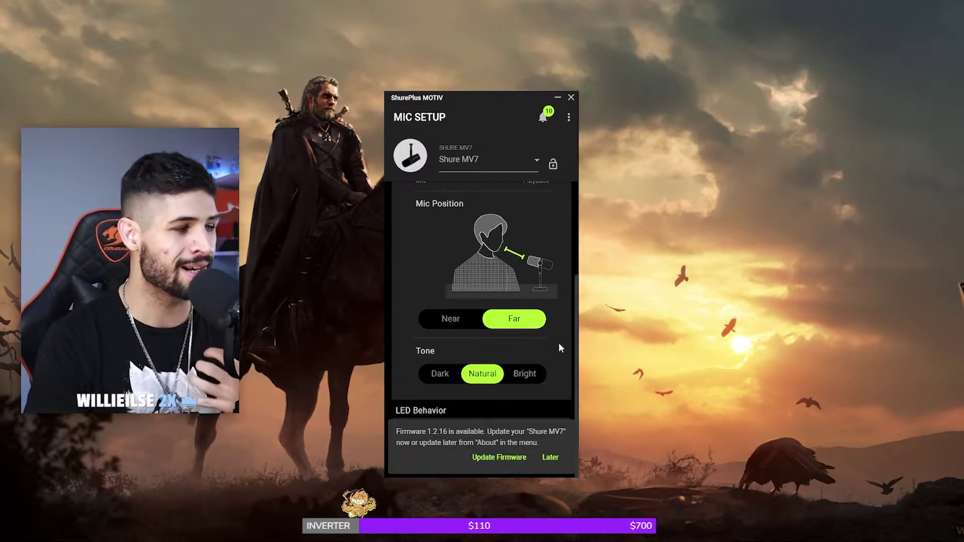
click(525, 376)
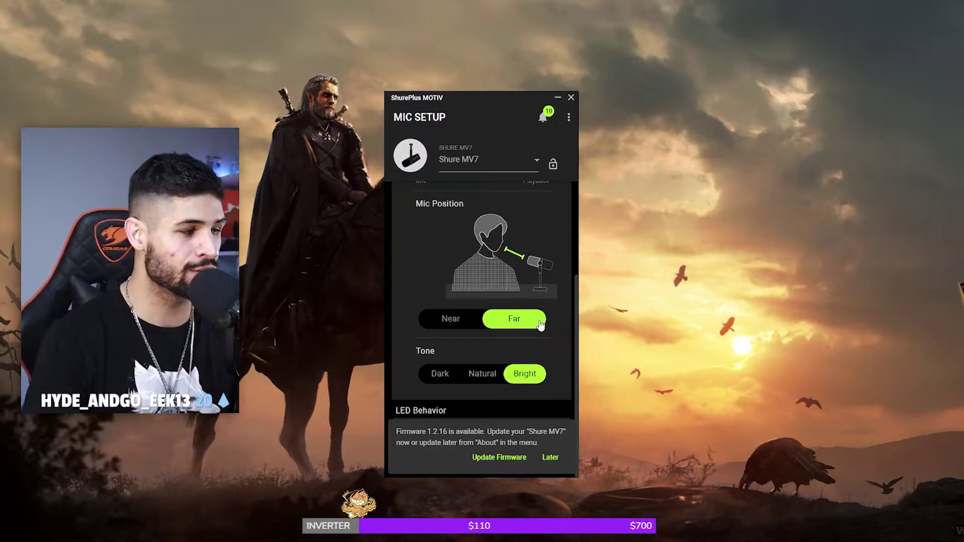
click(487, 375)
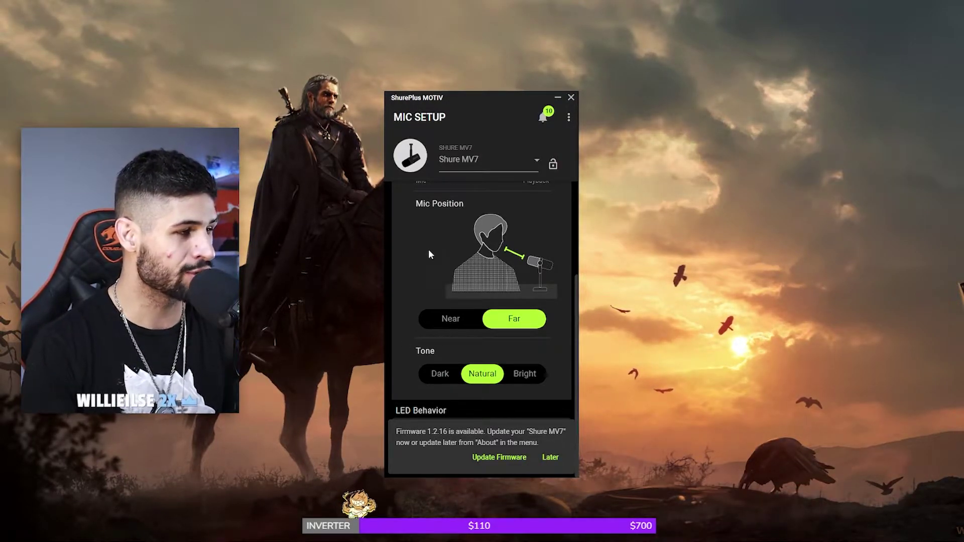
scroll(429, 250, up, 3)
click(523, 202)
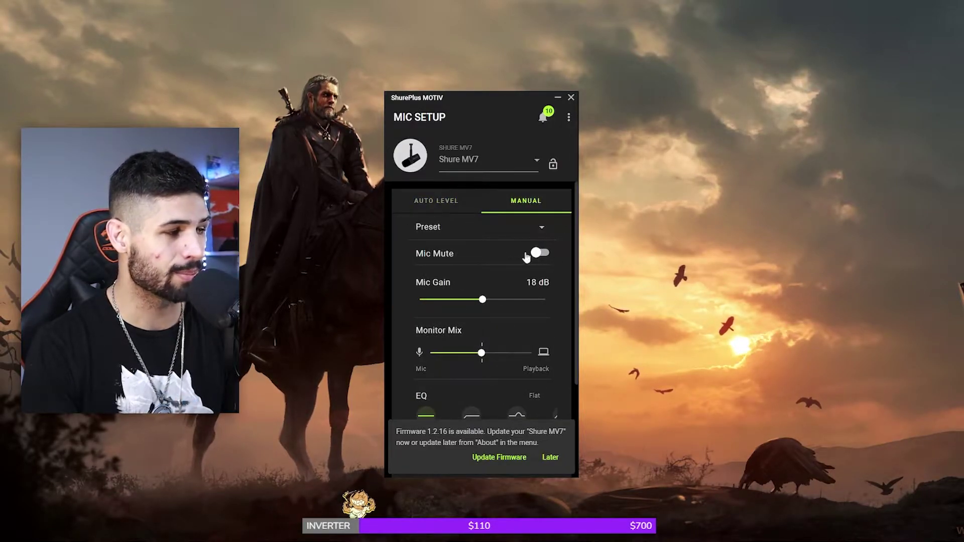
scroll(407, 287, down, 1)
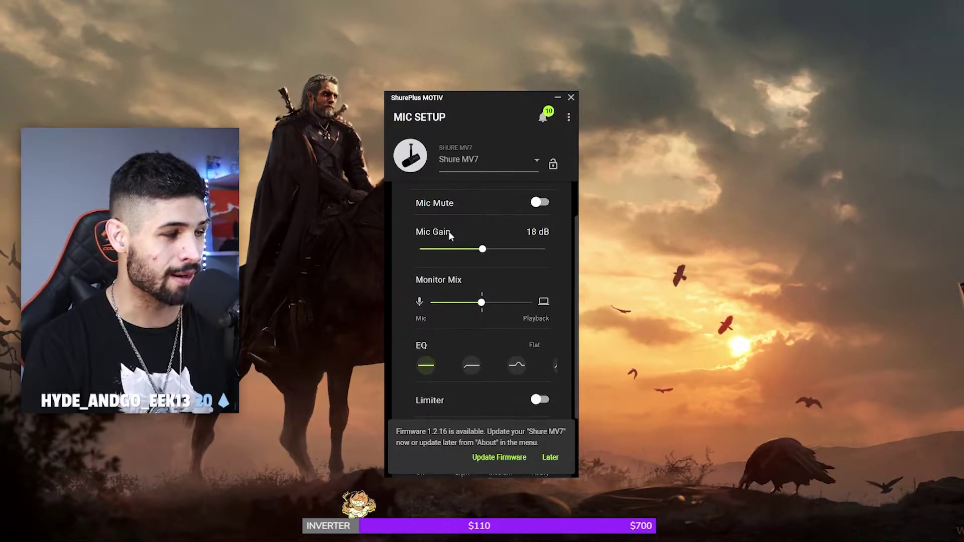
scroll(446, 295, down, 1)
scroll(446, 301, down, 1)
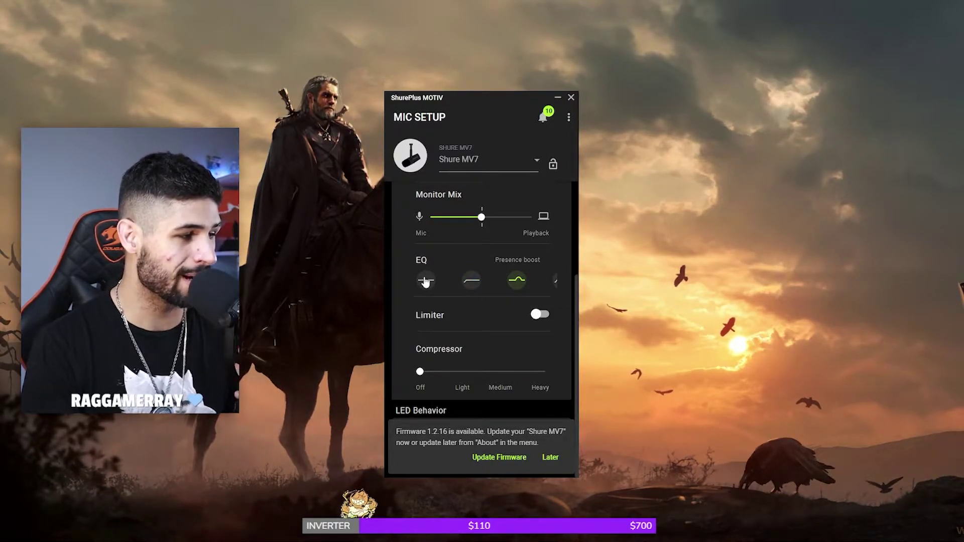
scroll(404, 227, up, 3)
click(435, 201)
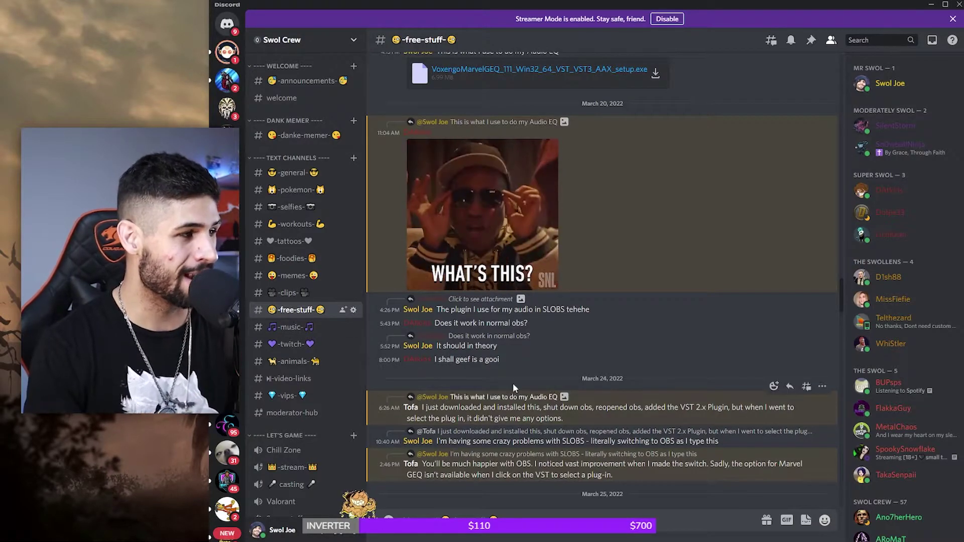
Scroll up in the free-stuff channel to the Voxengo Marvel GEQ installer post
scroll(514, 388, up, 3)
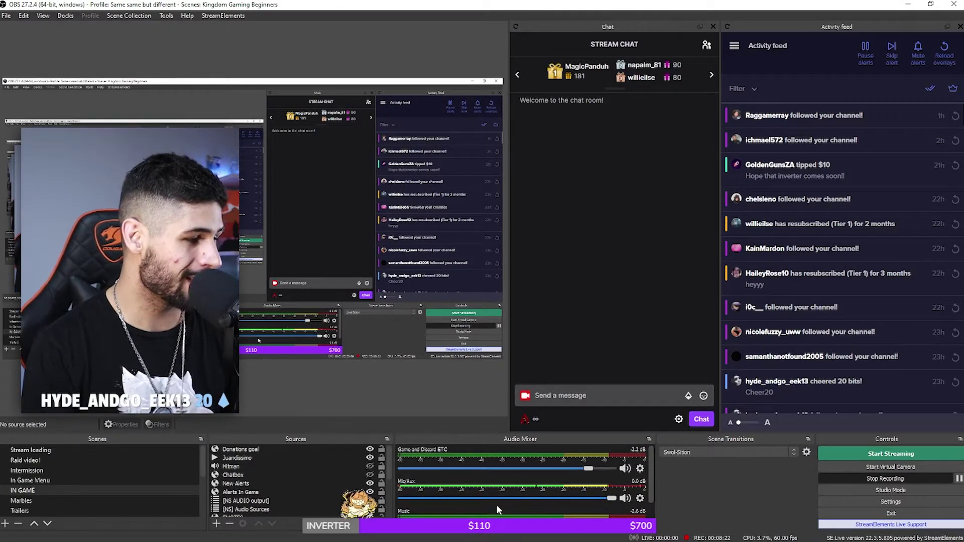
Open the Mic/Aux audio filters from the mixer and shift the window slightly left
click(640, 499)
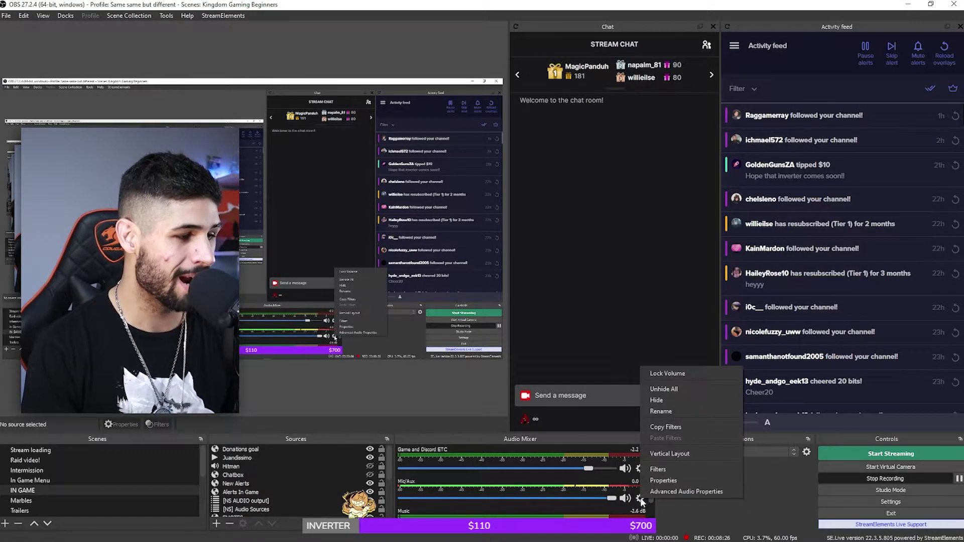
click(659, 472)
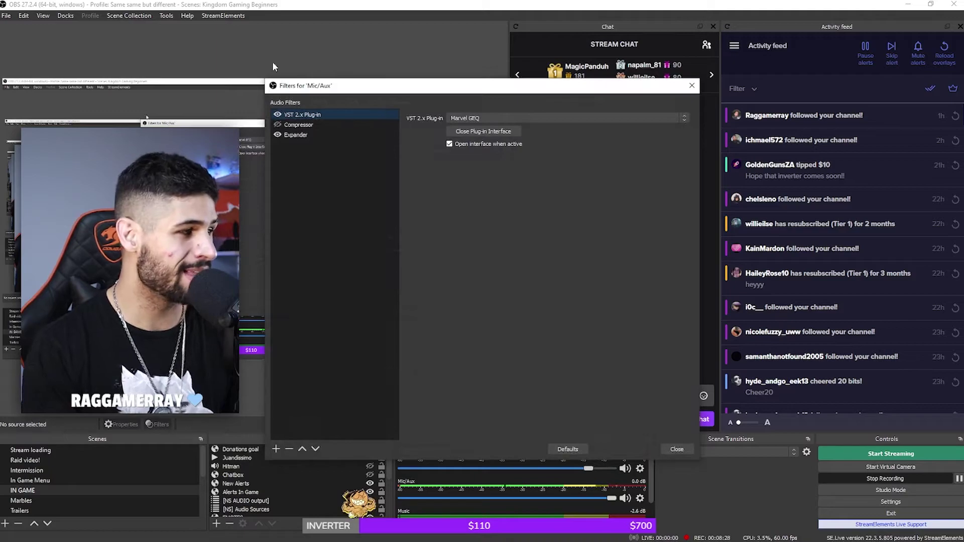
drag(333, 88, 292, 94)
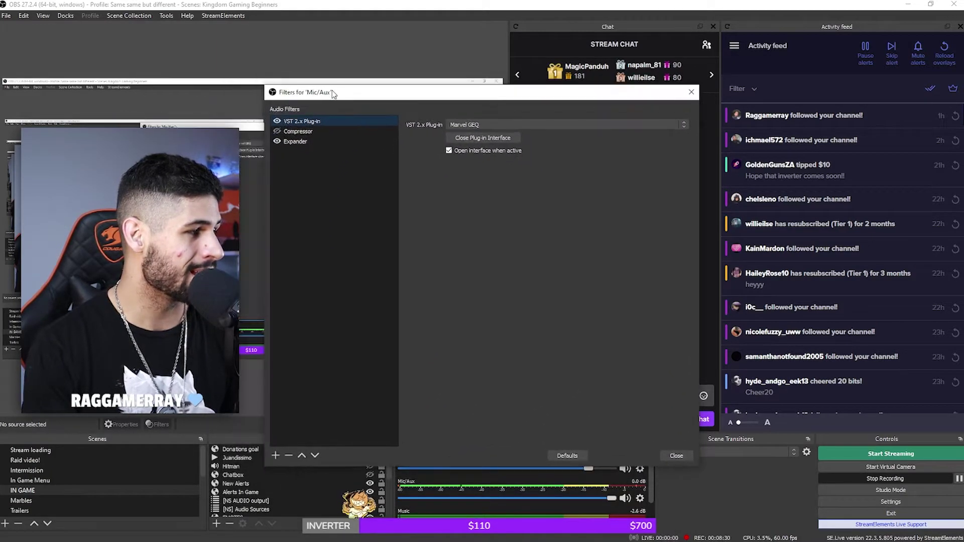
Review the Mic/Aux Expander's Gate settings, dismissing the add-filter list without adding anything
click(309, 143)
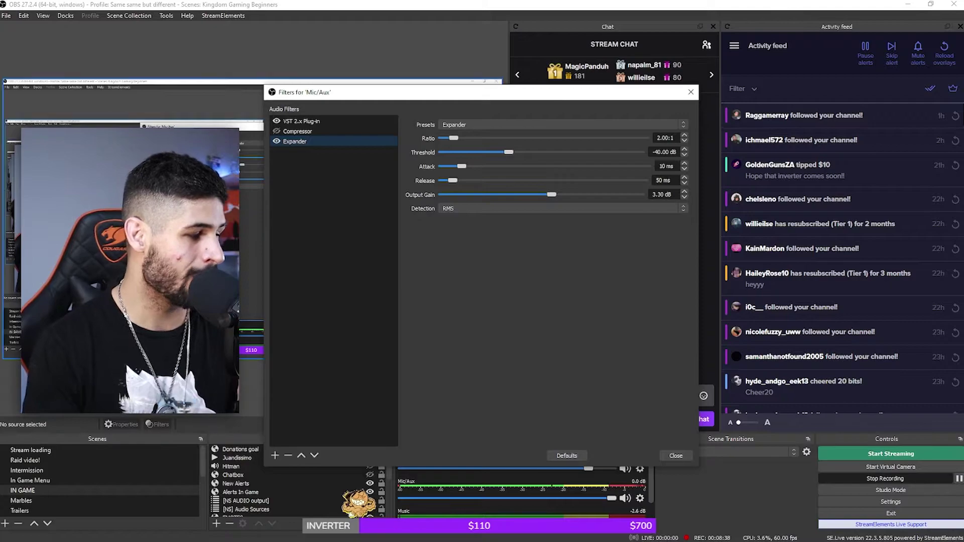
click(275, 457)
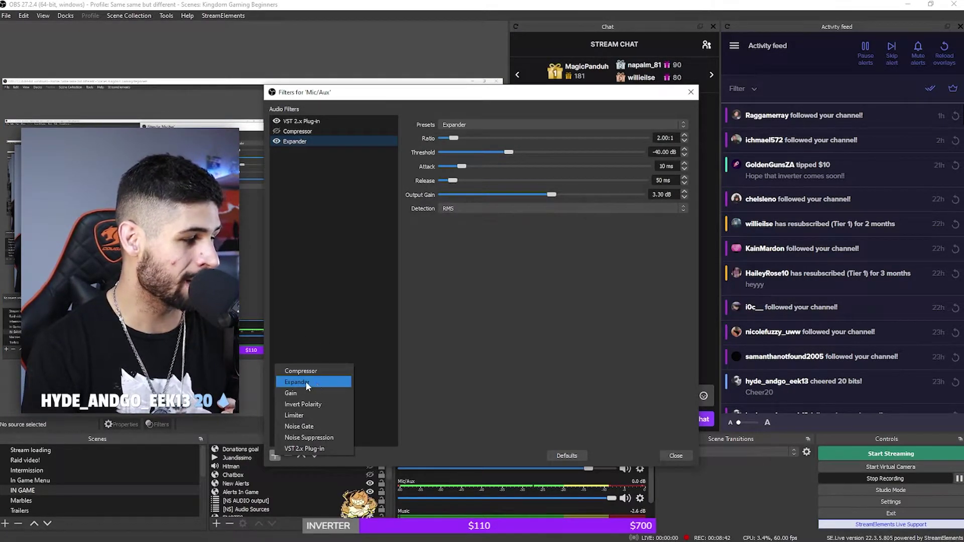
click(324, 323)
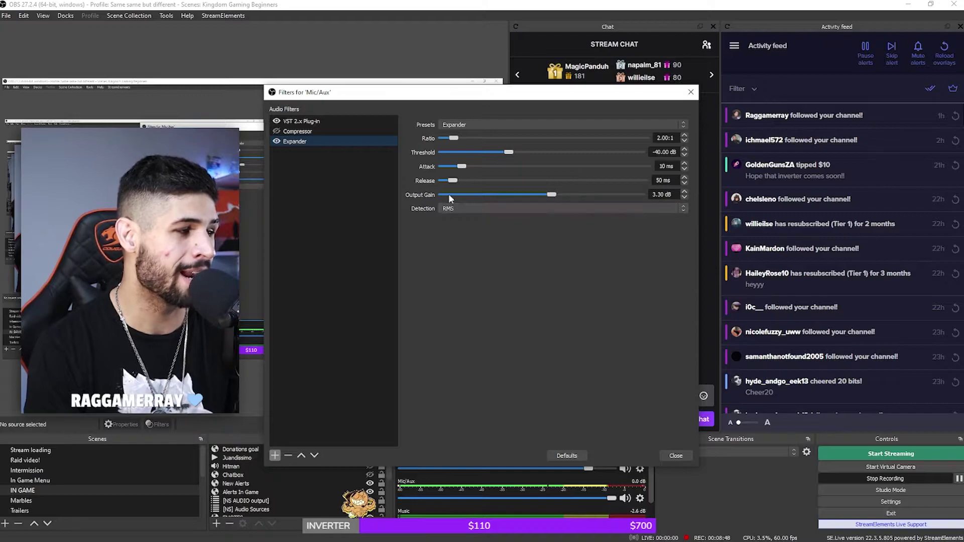
scroll(465, 132, down, 1)
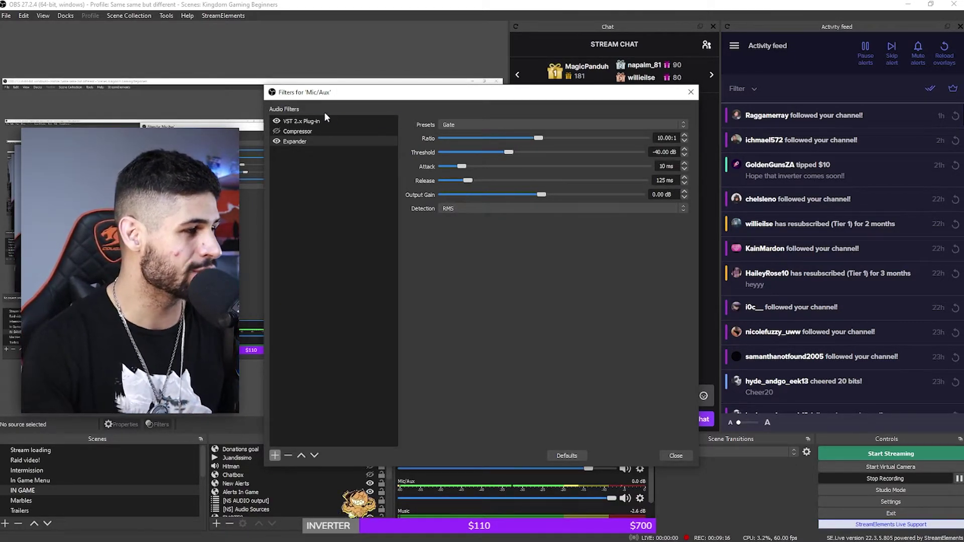
Select the VST 2.x Plug-in filter, keep Marvel GEQ as its plug-in, and open its equalizer
click(302, 121)
click(275, 456)
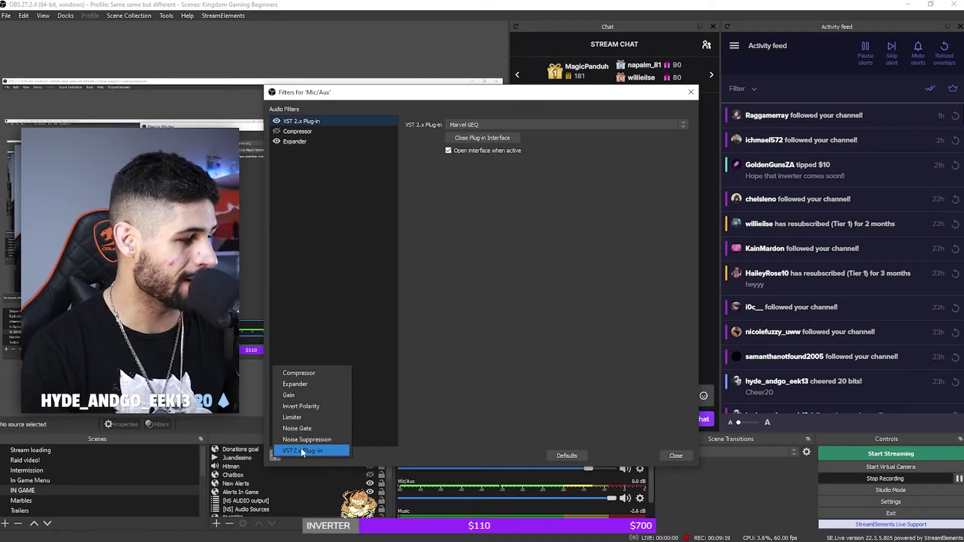
click(363, 180)
click(482, 138)
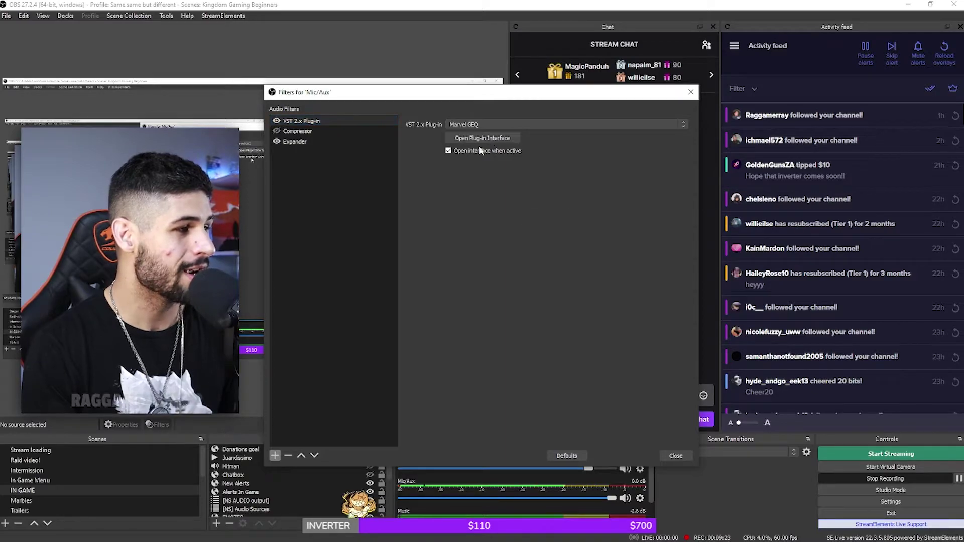
click(486, 124)
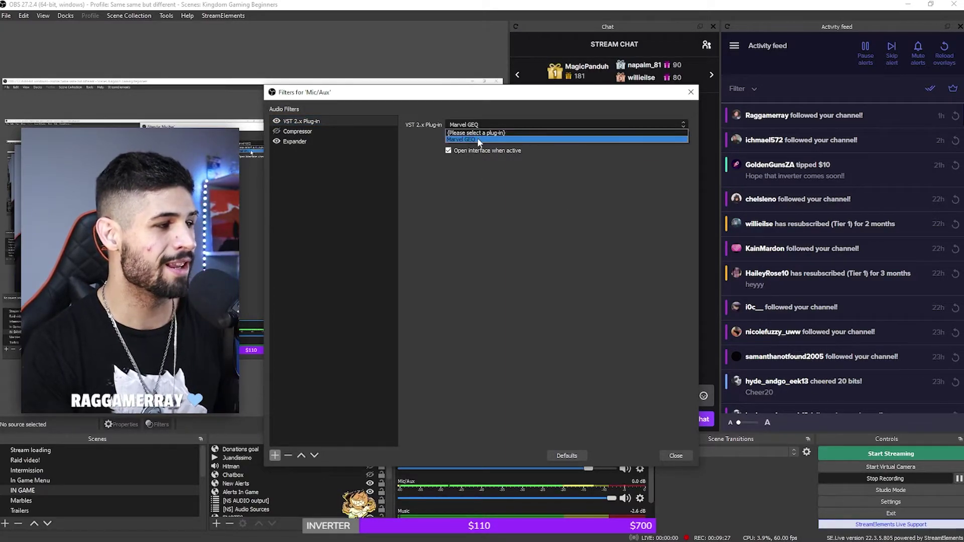
click(477, 138)
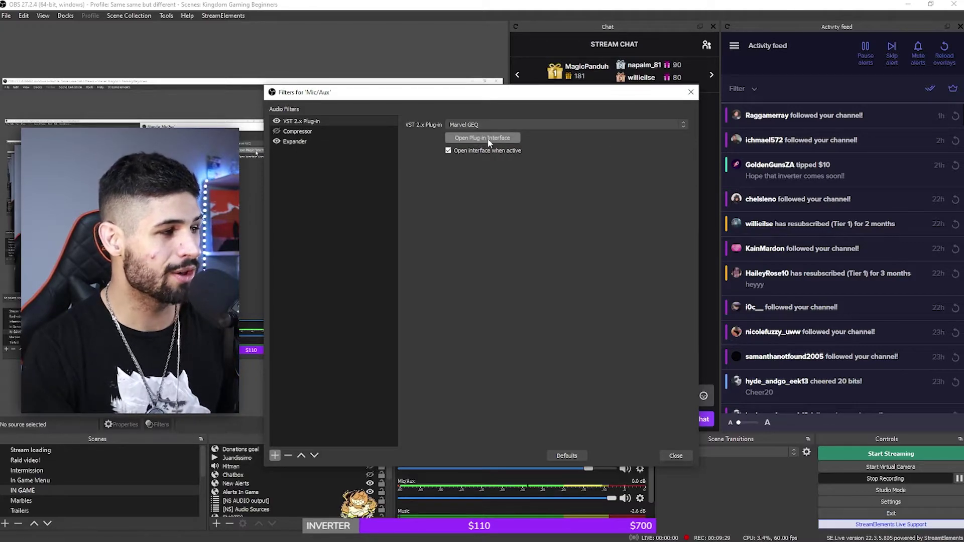
click(487, 138)
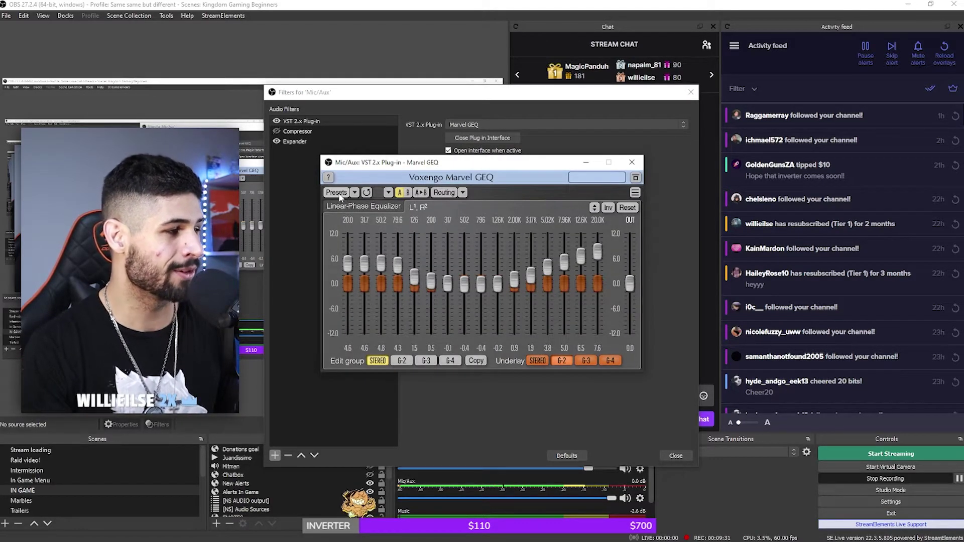
Open Marvel GEQ's Preset Manager and try Brighter and Bassy, Presence and Side Bass Removal
drag(370, 173, 351, 142)
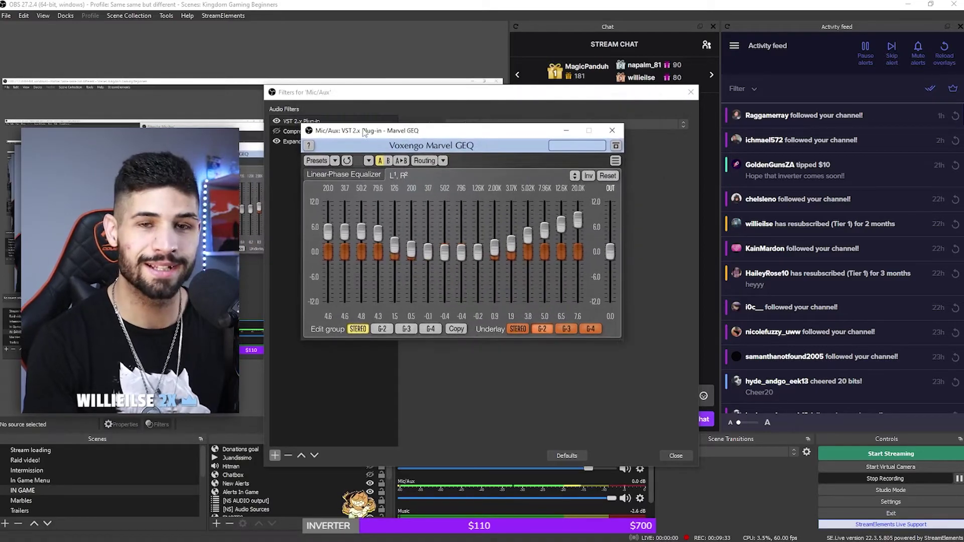
click(319, 161)
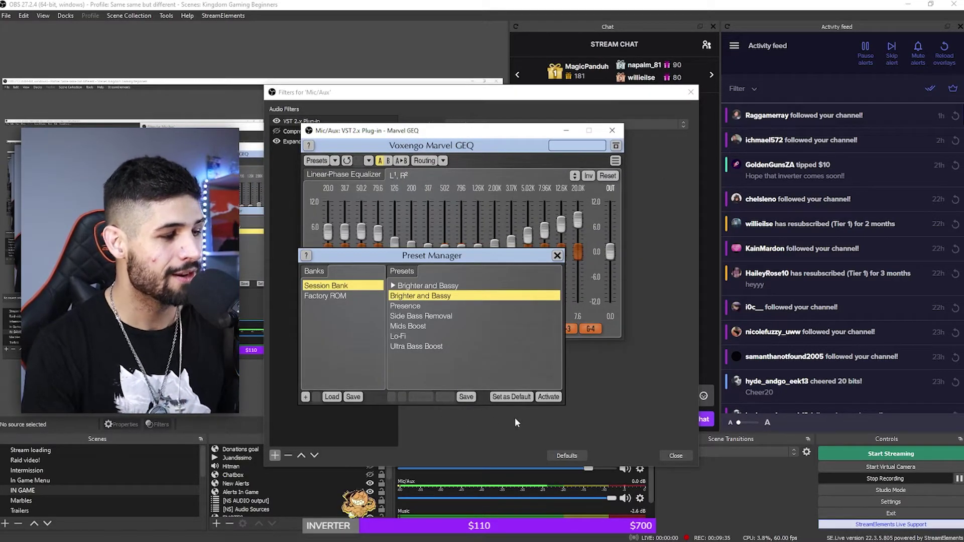
click(547, 397)
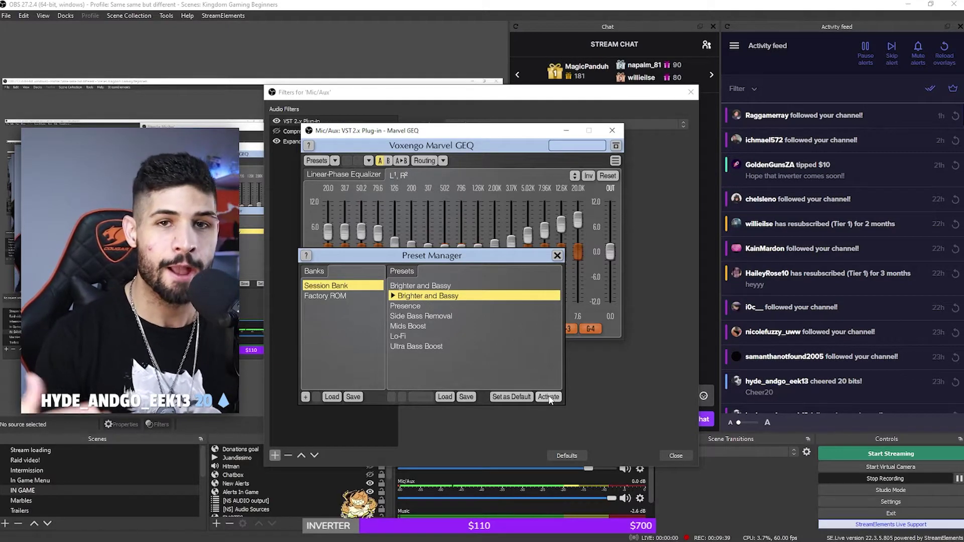
click(429, 306)
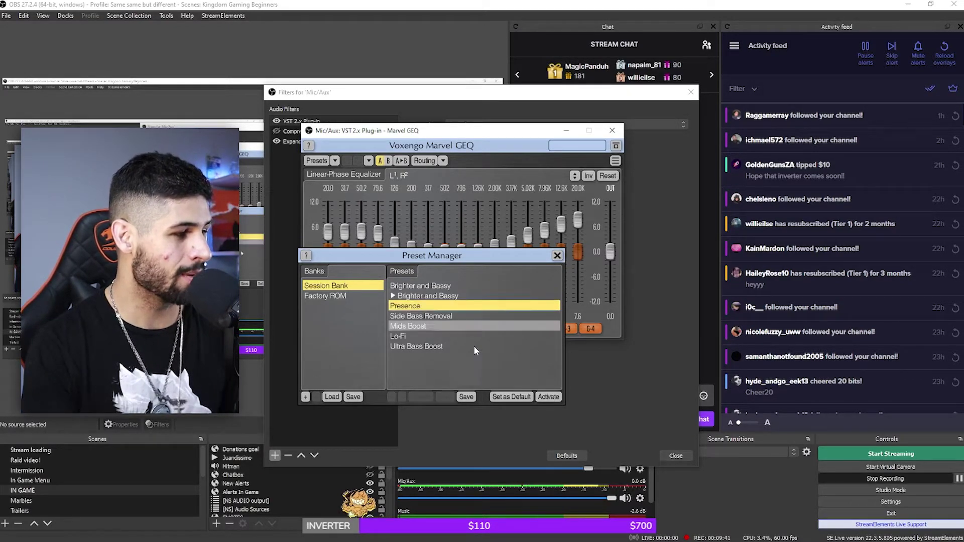
click(548, 396)
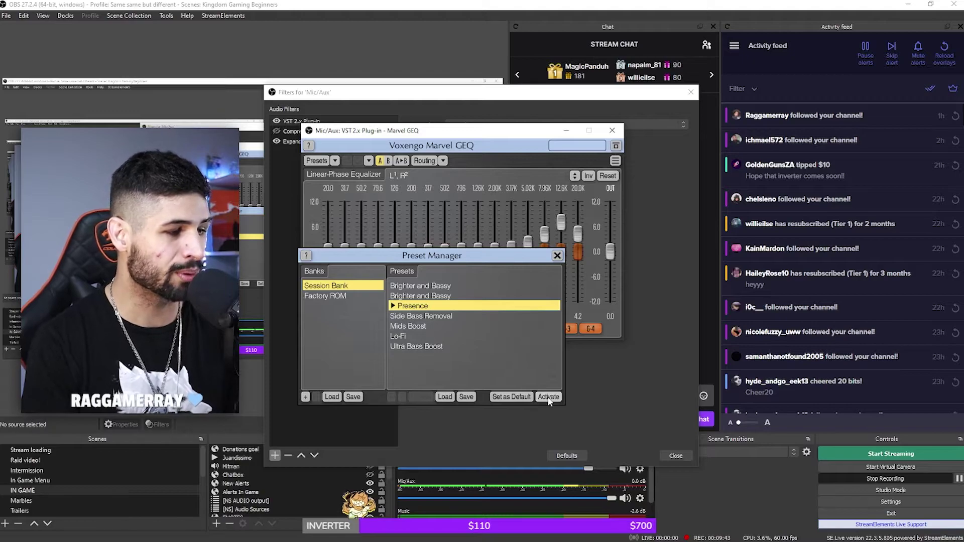
click(450, 317)
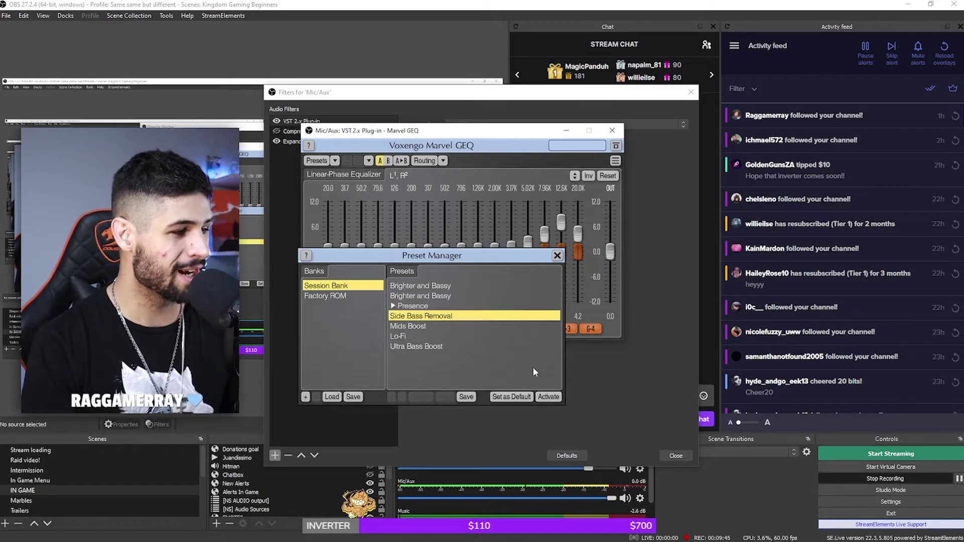
click(547, 397)
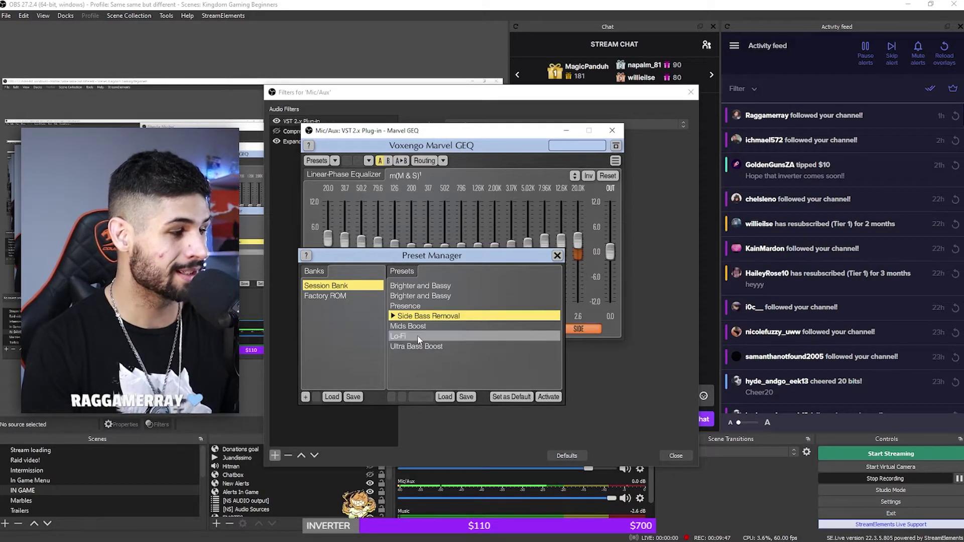
Try Mids Boost, Lo-Fi and Ultra Bass Boost, then activate the second Brighter and Bassy preset
click(429, 327)
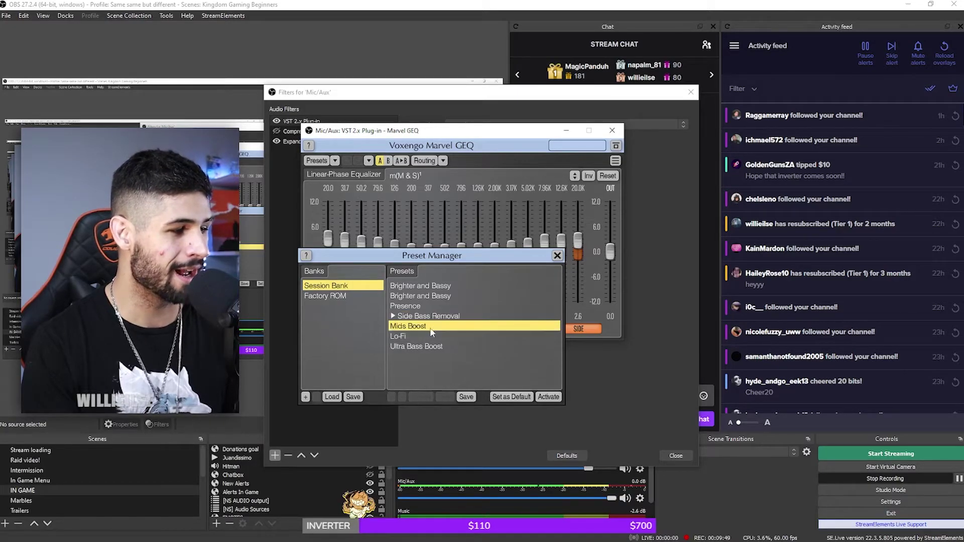
click(549, 397)
click(440, 338)
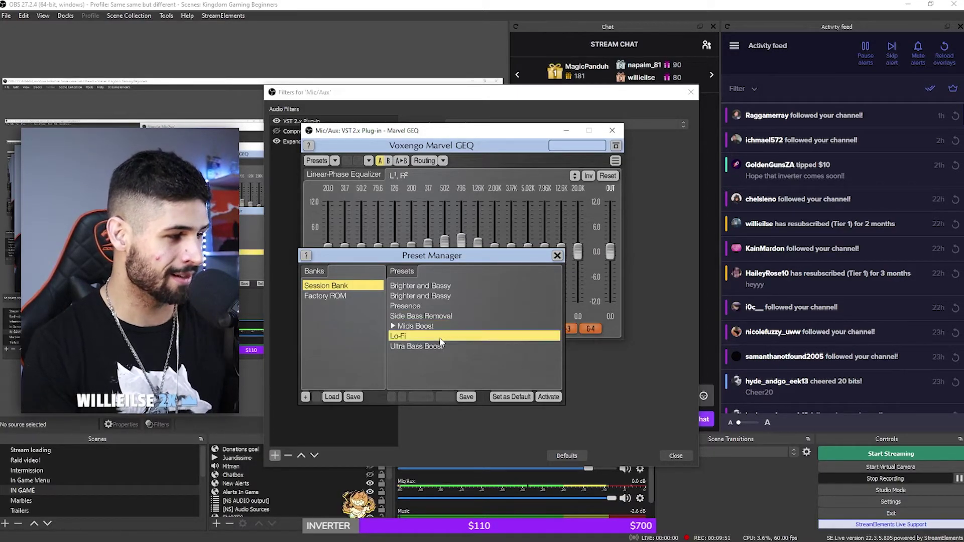
click(551, 397)
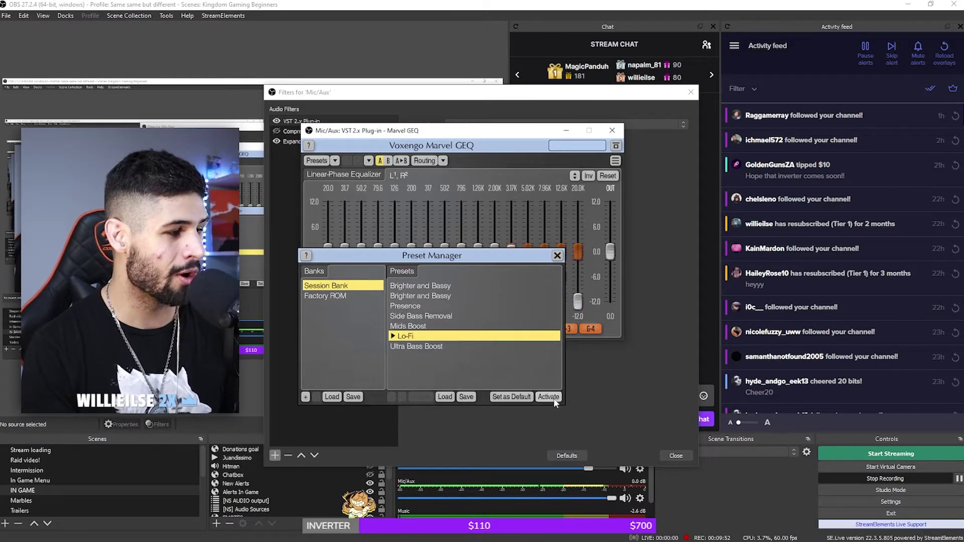
click(522, 347)
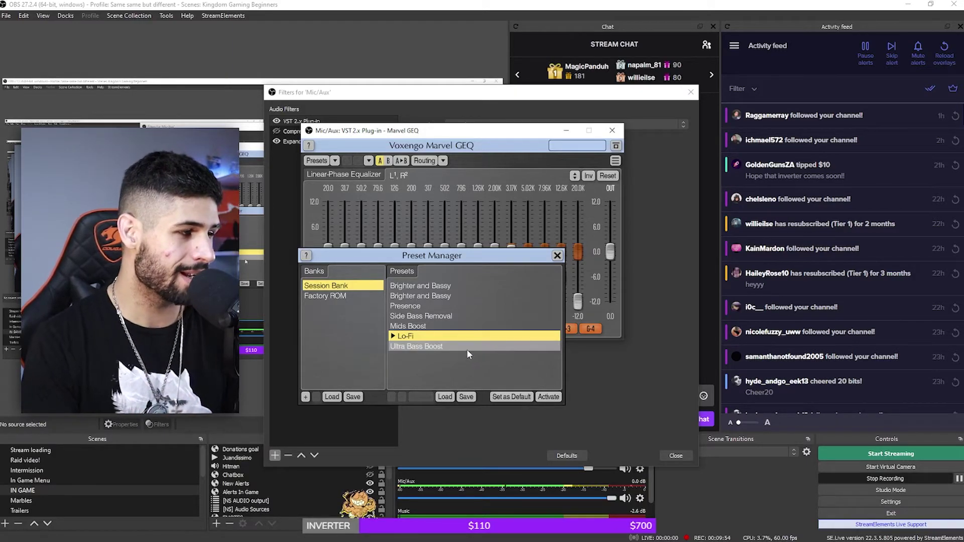
click(547, 397)
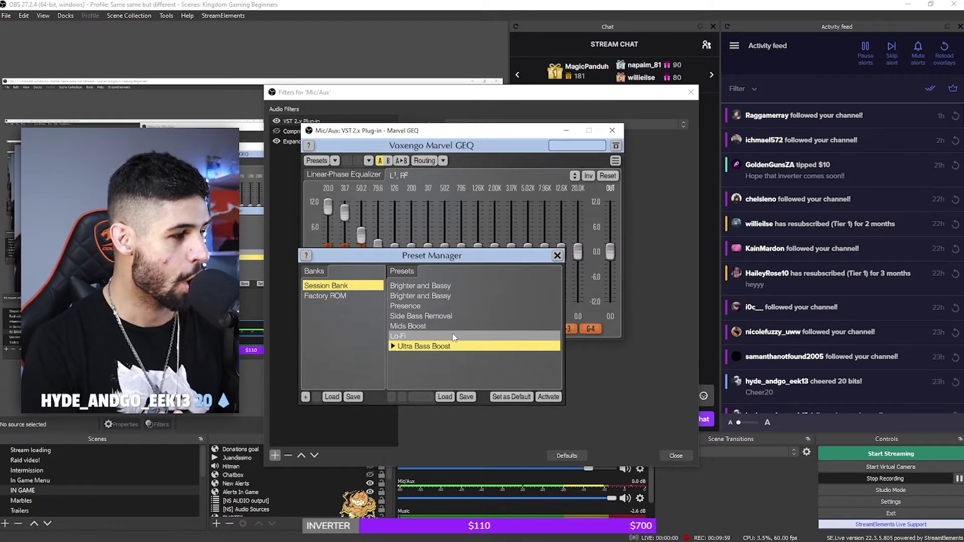
click(446, 296)
click(548, 397)
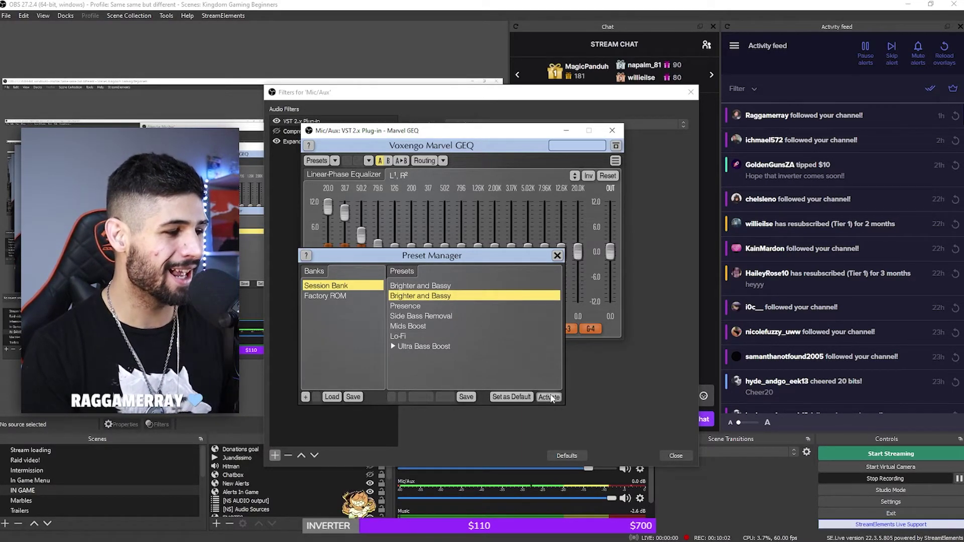
Close and reopen the Preset Manager, then activate the first Brighter and Bassy preset
click(557, 256)
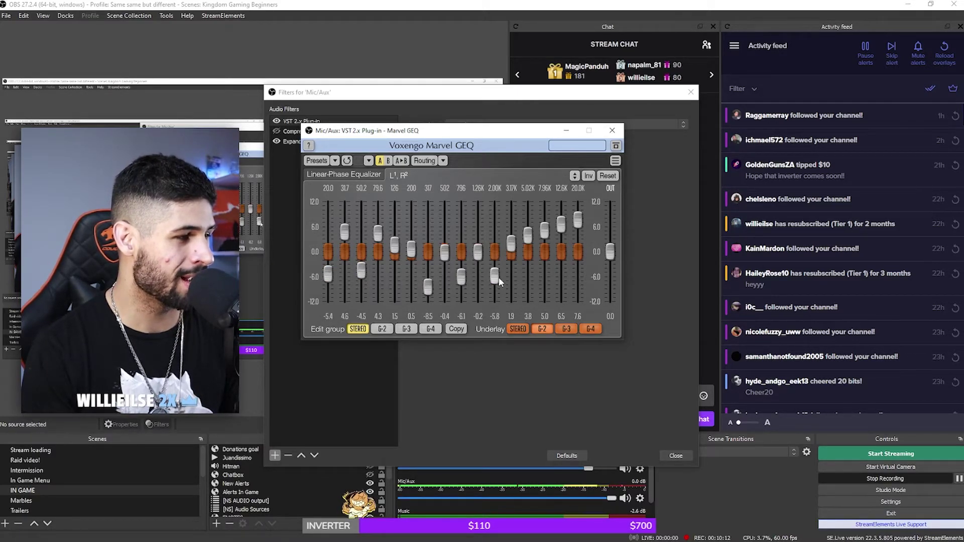
click(317, 160)
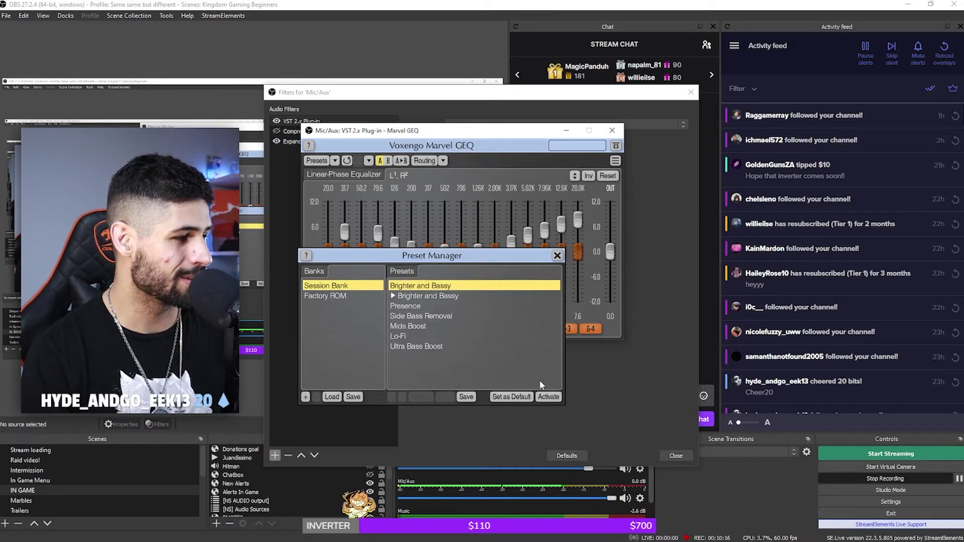
click(545, 396)
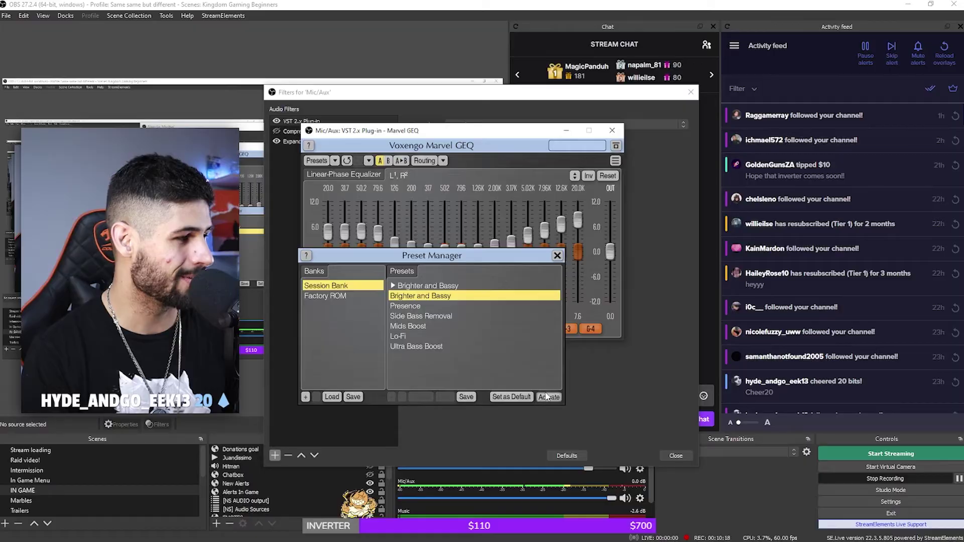